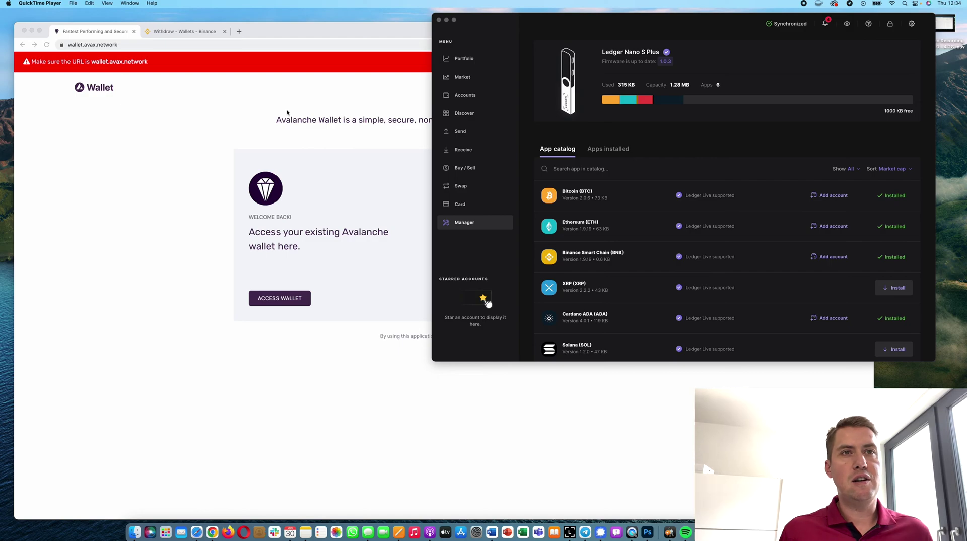
Bring Binance to the front and open its Fiat and Spot wallet balances page
{"action": "left_click", "coordinate": [187, 33]}
{"action": "mouse_move", "coordinate": [708, 64]}
{"action": "left_click", "coordinate": [730, 109]}
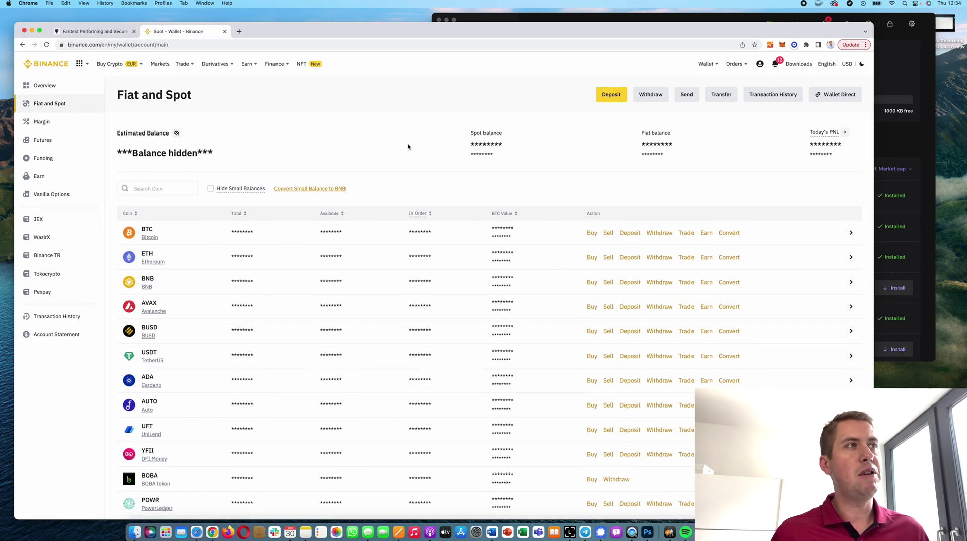
Start an AVAX withdrawal from the Binance balances and bring Ledger Live's Manager forward
{"action": "left_click", "coordinate": [660, 307]}
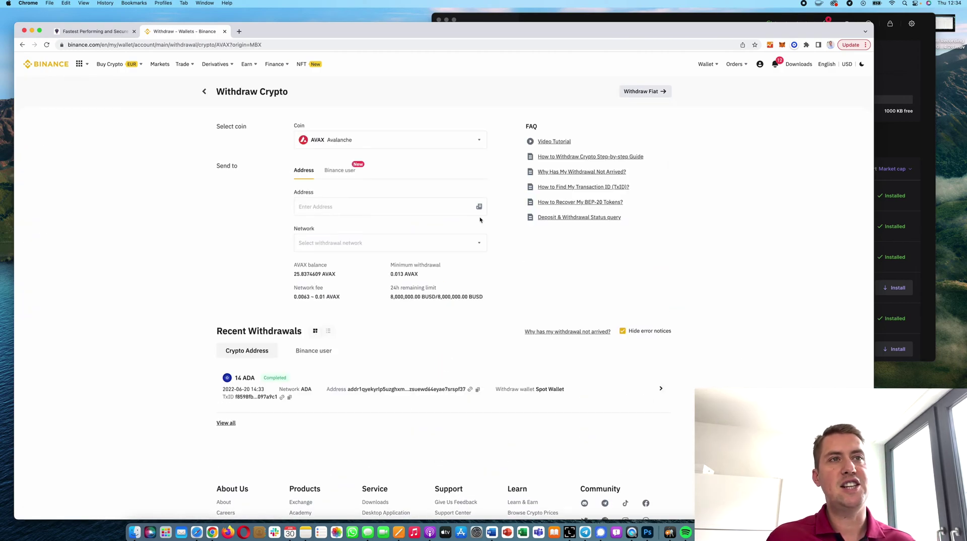
{"action": "left_click", "coordinate": [613, 20]}
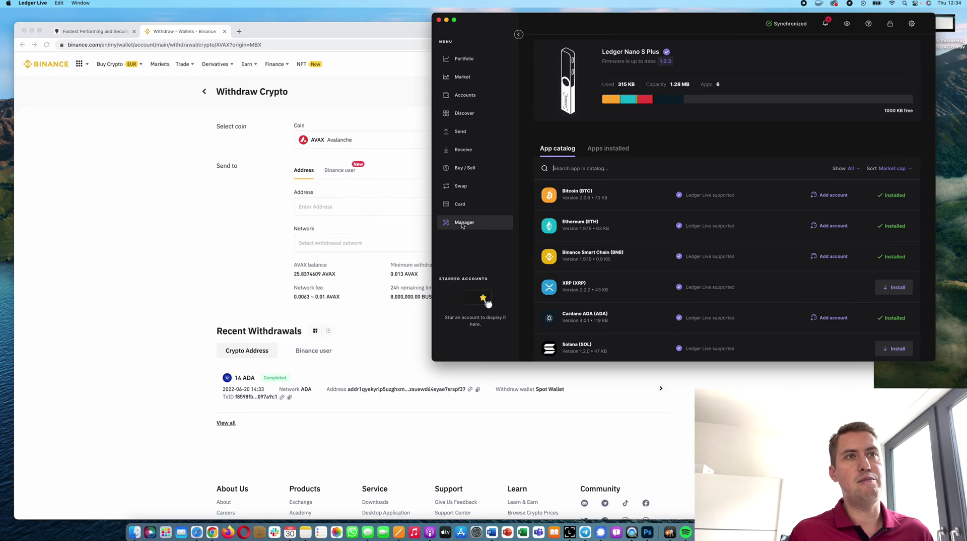
Search Ledger Live's app catalog for 'aval', then return to Binance's AVAX withdraw page
{"action": "type", "text": "aval"}
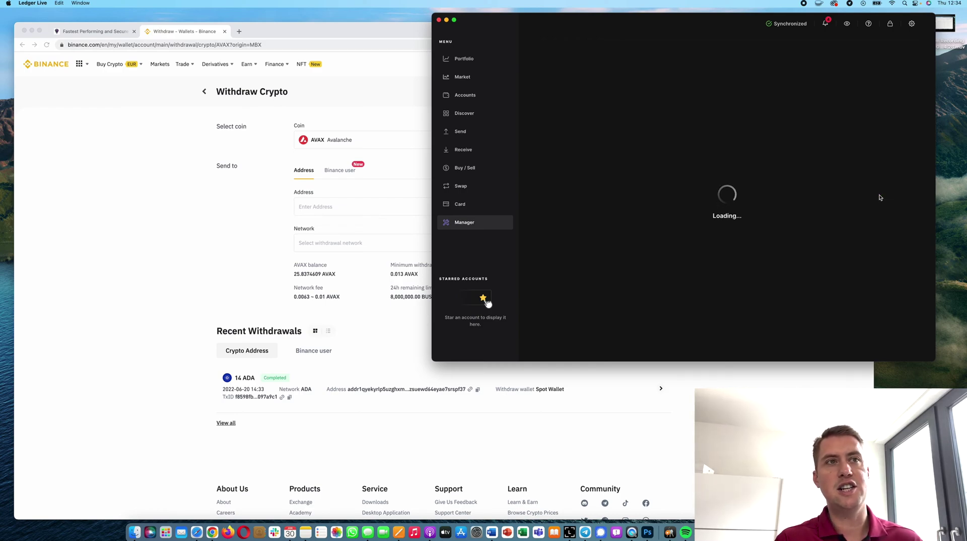
{"action": "left_click", "coordinate": [190, 272]}
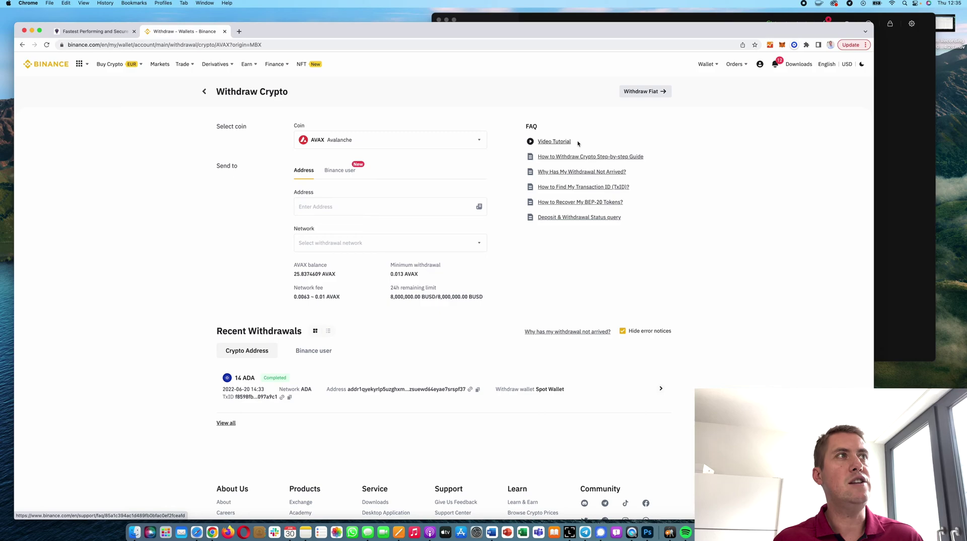
Switch to the wallet.avax.network tab, glance at Ledger Live, and go to Access Wallet
{"action": "left_click", "coordinate": [93, 31]}
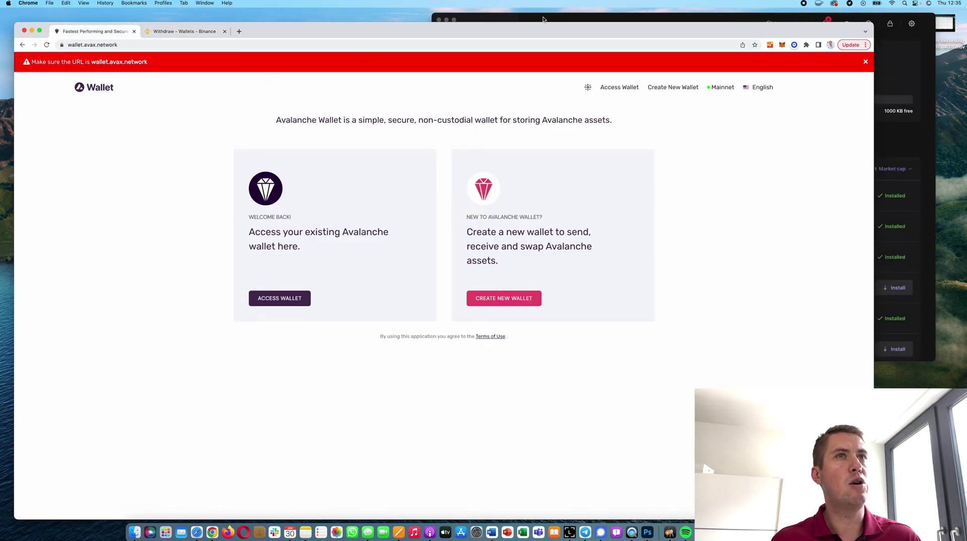
{"action": "left_click", "coordinate": [621, 19]}
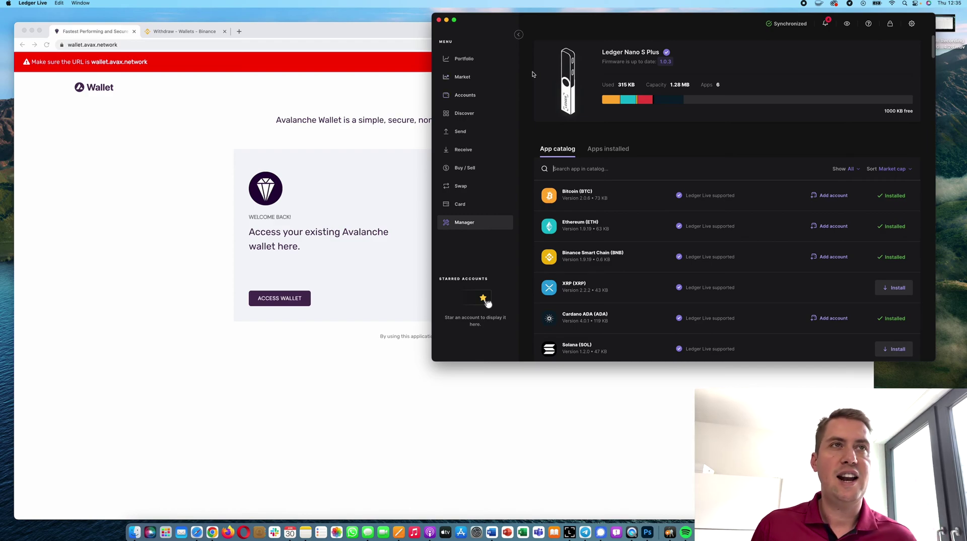
{"action": "left_click", "coordinate": [108, 159]}
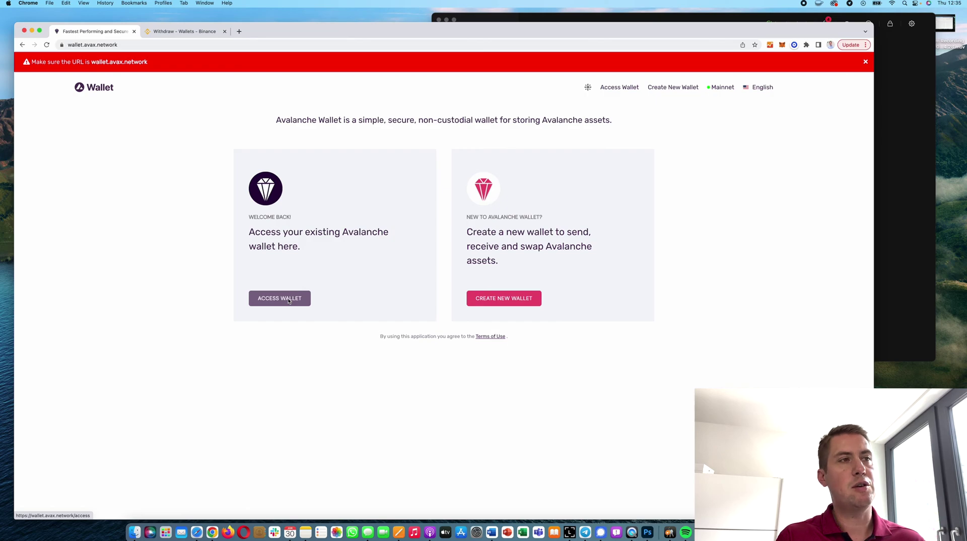
Access the wallet with Ledger, connecting the Nano S Plus and retrying after a page reload
{"action": "left_click", "coordinate": [289, 300]}
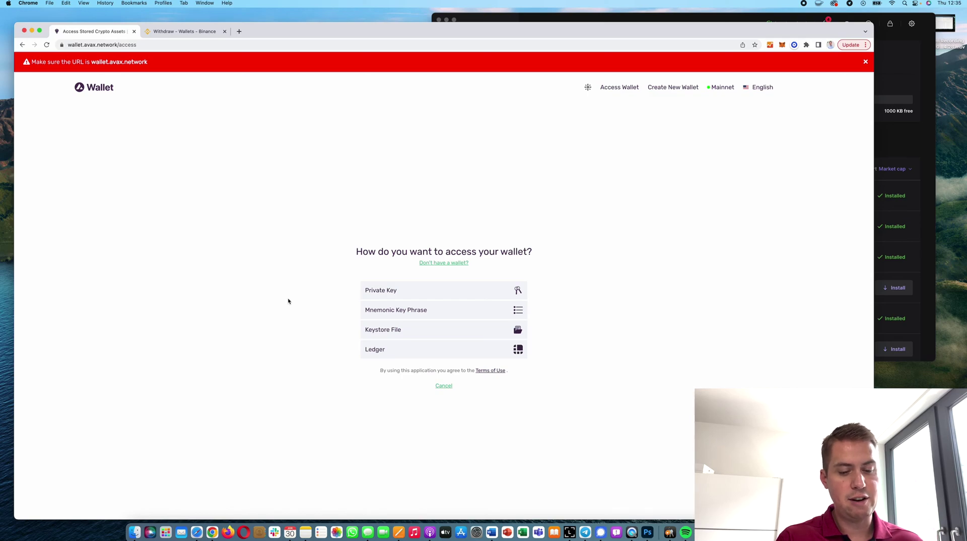
{"action": "left_click", "coordinate": [413, 354]}
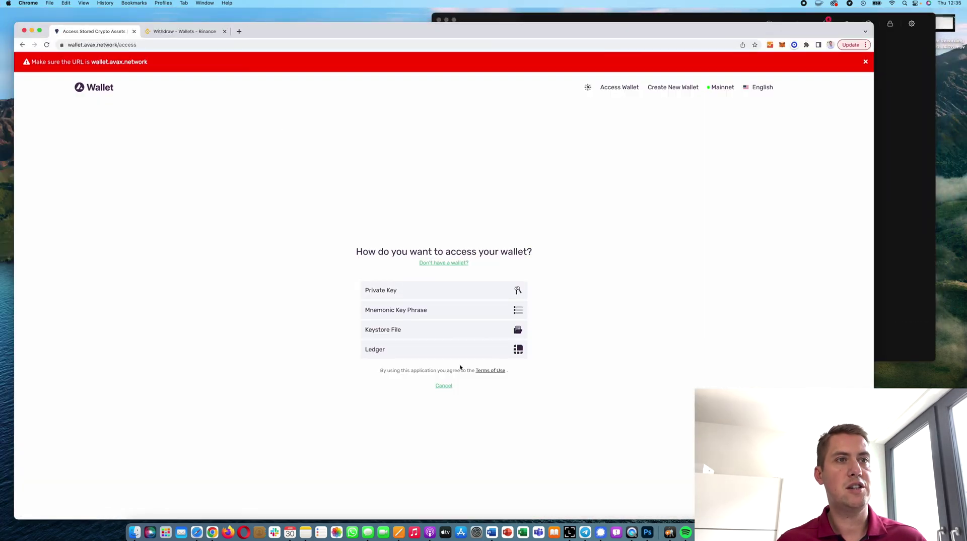
{"action": "left_click", "coordinate": [458, 357]}
{"action": "left_click", "coordinate": [80, 75]}
{"action": "left_click", "coordinate": [203, 201]}
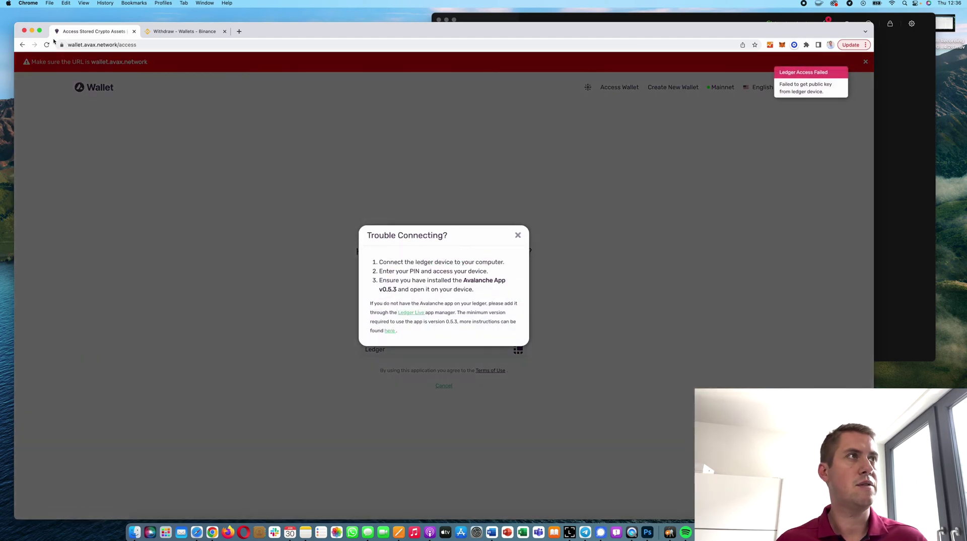
{"action": "key", "text": "super+r"}
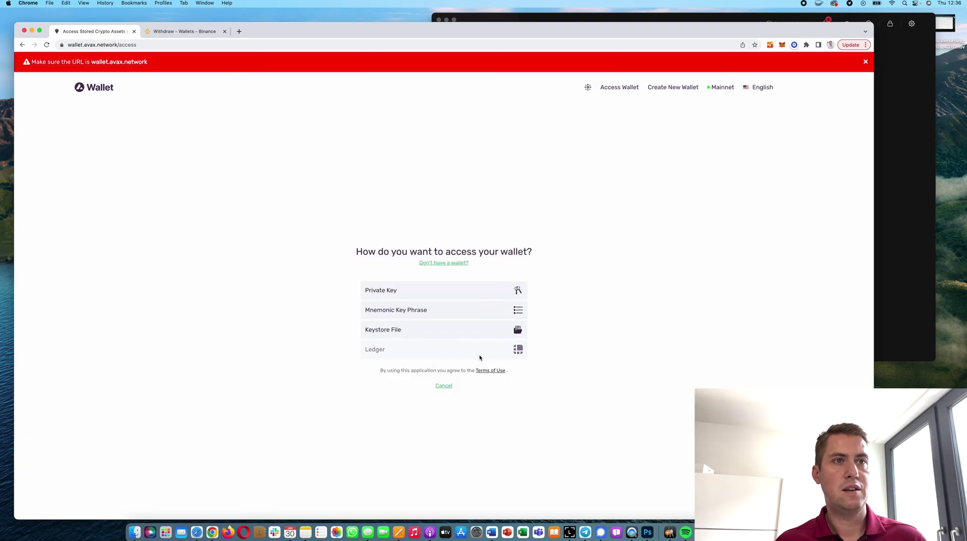
{"action": "left_click", "coordinate": [480, 355]}
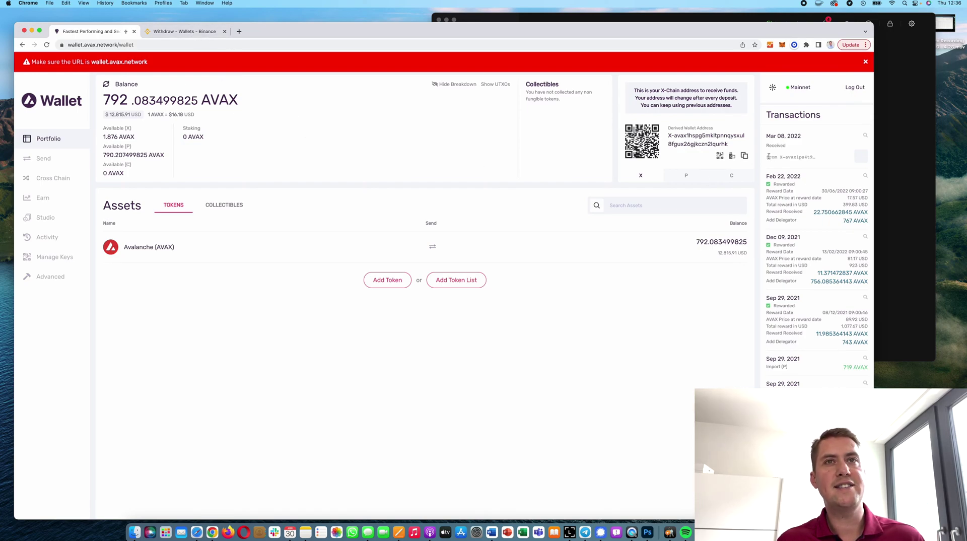
Copy the wallet's X-chain receiving address from the Avalanche portfolio
{"action": "left_click", "coordinate": [199, 37]}
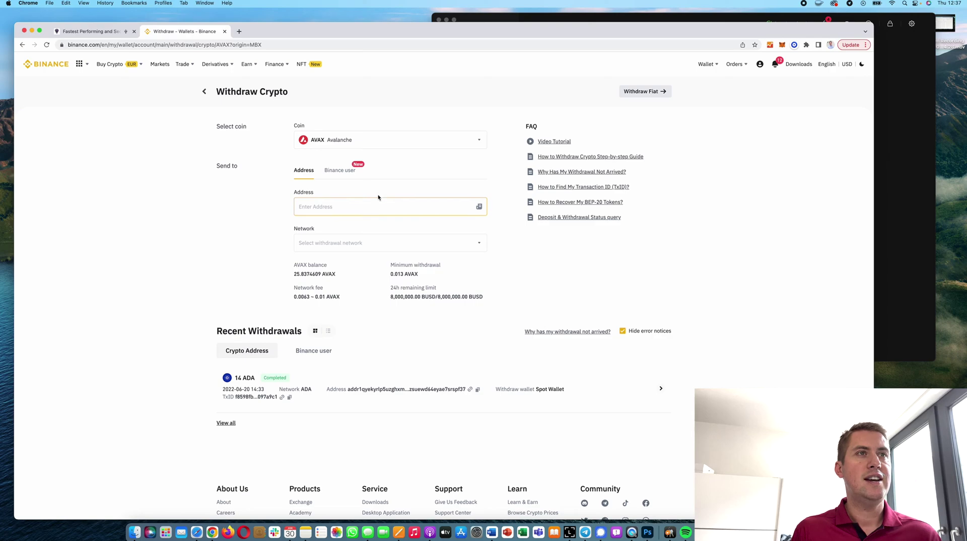
{"action": "left_click", "coordinate": [103, 32]}
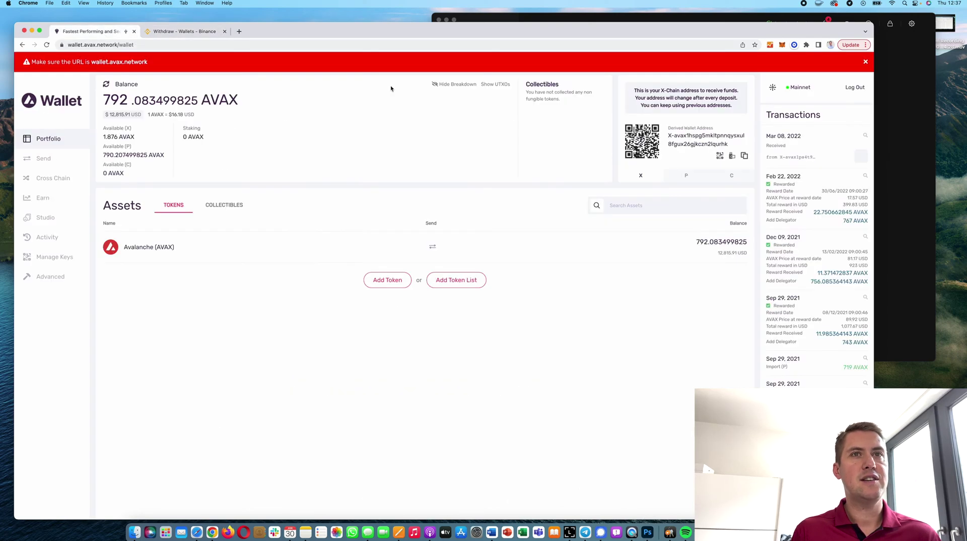
{"action": "left_click", "coordinate": [744, 157]}
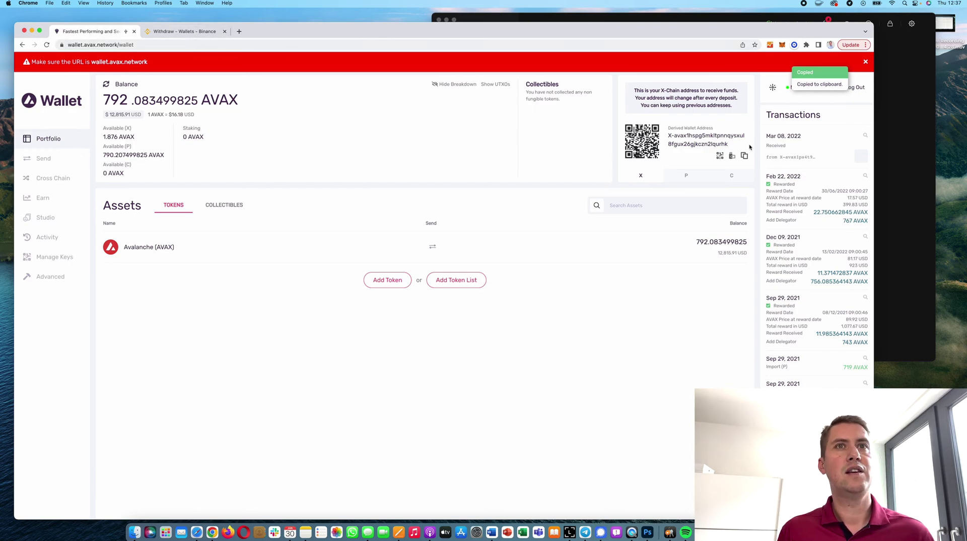
Fill Binance's withdrawal with the pasted X-chain address, AVAX network and 10 AVAX
{"action": "left_click", "coordinate": [185, 31]}
{"action": "right_click", "coordinate": [368, 209]}
{"action": "left_click", "coordinate": [397, 261]}
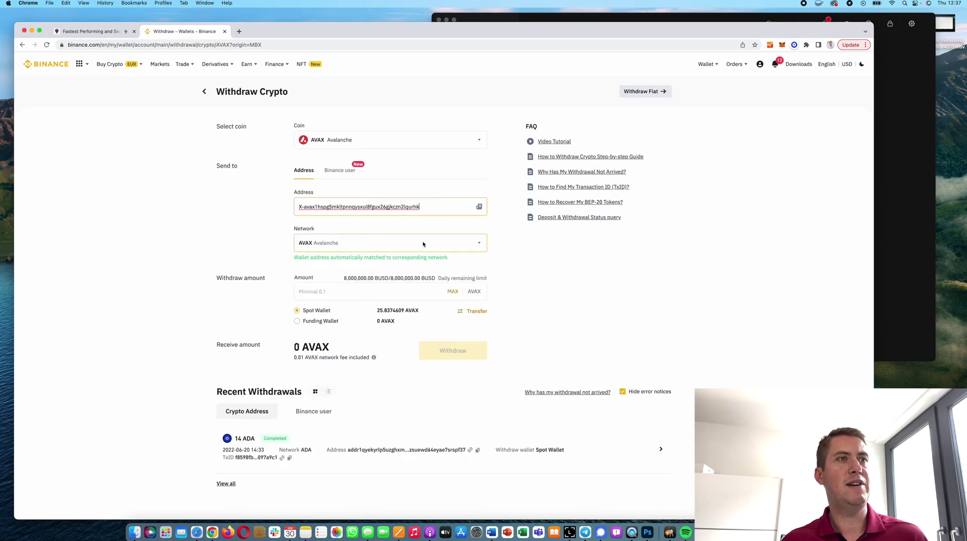
{"action": "left_click", "coordinate": [423, 244]}
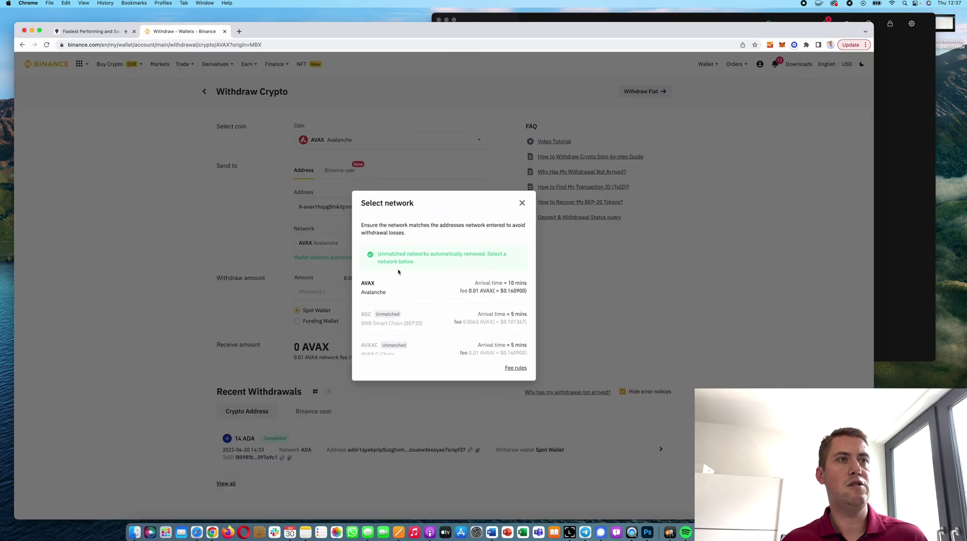
{"action": "left_click", "coordinate": [522, 203]}
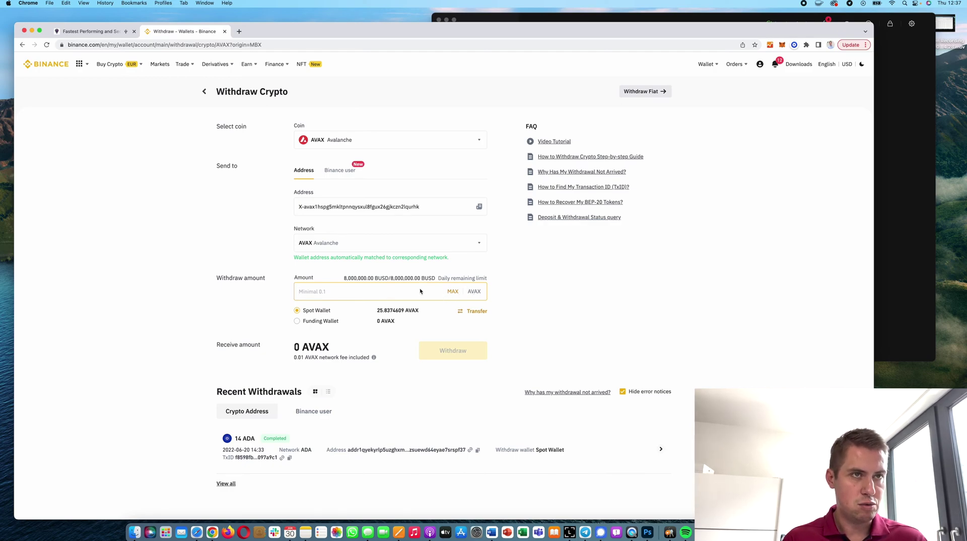
{"action": "type", "text": "10"}
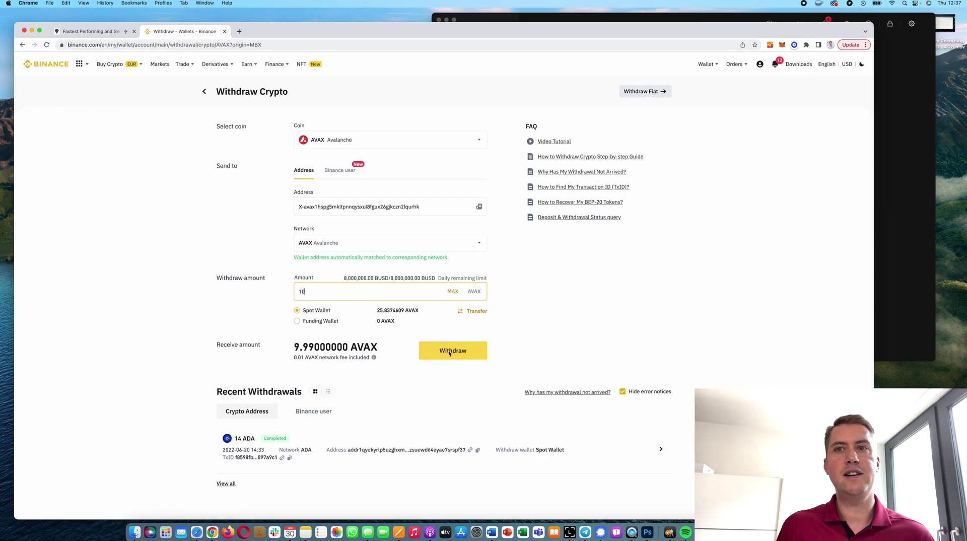
{"action": "left_click", "coordinate": [87, 31]}
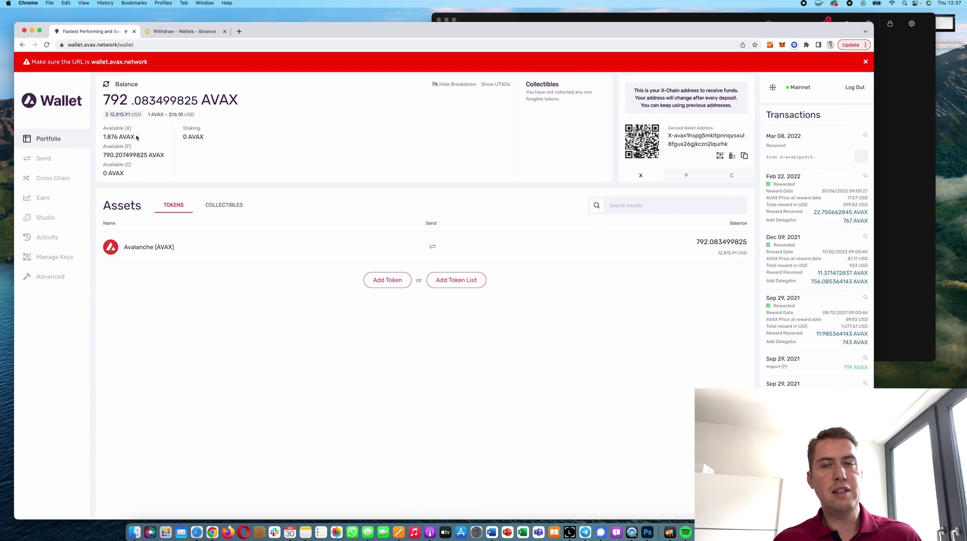
On the Cross Chain page, try P and C as source chains, settling back on X Chain
{"action": "left_click", "coordinate": [58, 179]}
{"action": "left_click", "coordinate": [152, 261]}
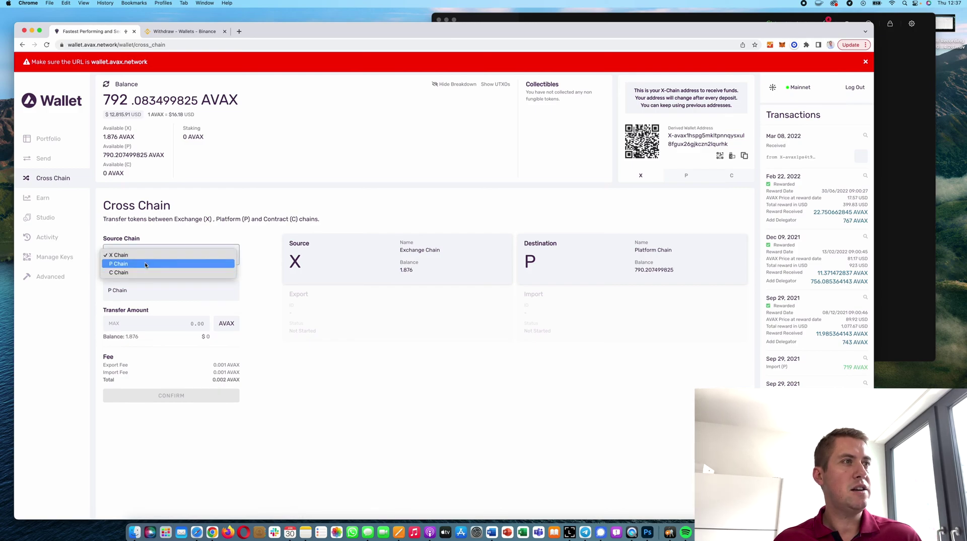
{"action": "left_click", "coordinate": [145, 264]}
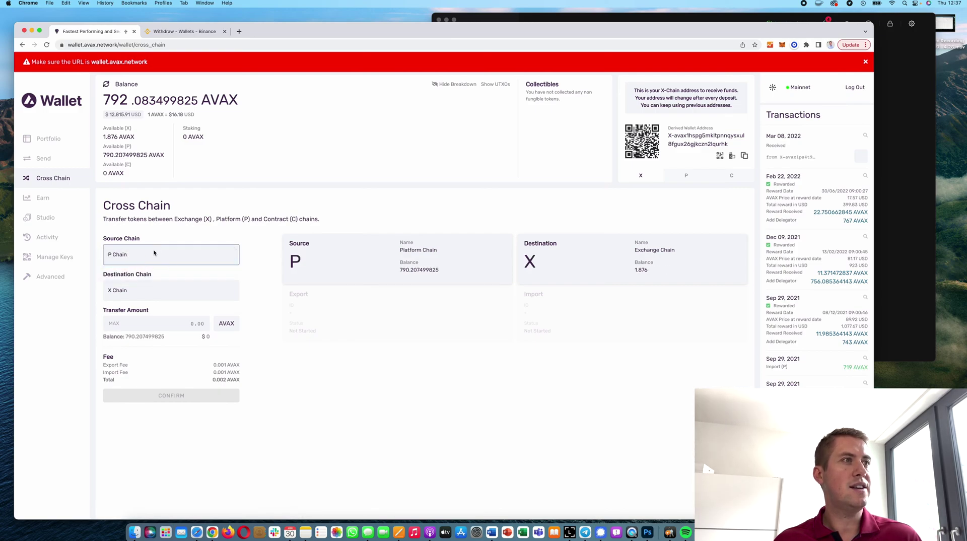
{"action": "left_click", "coordinate": [152, 254]}
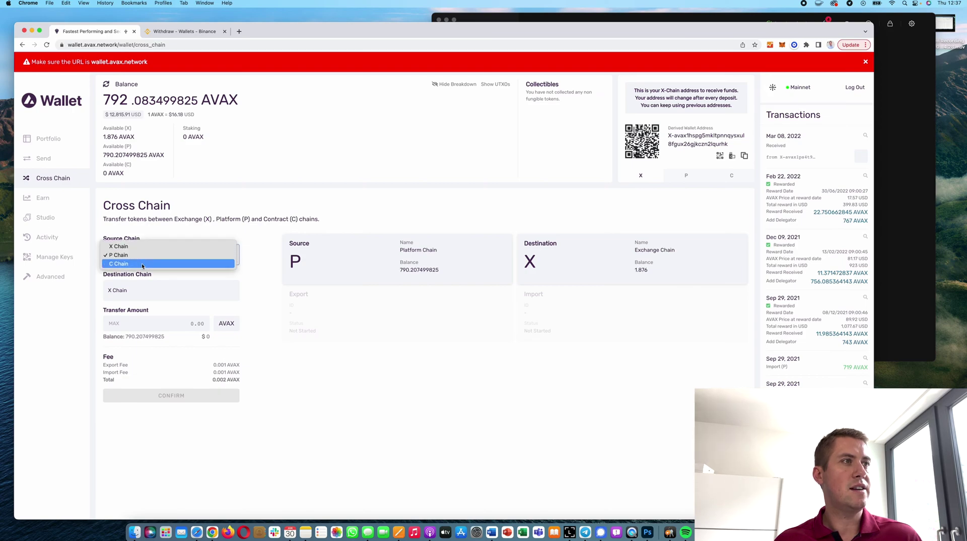
{"action": "left_click", "coordinate": [142, 264]}
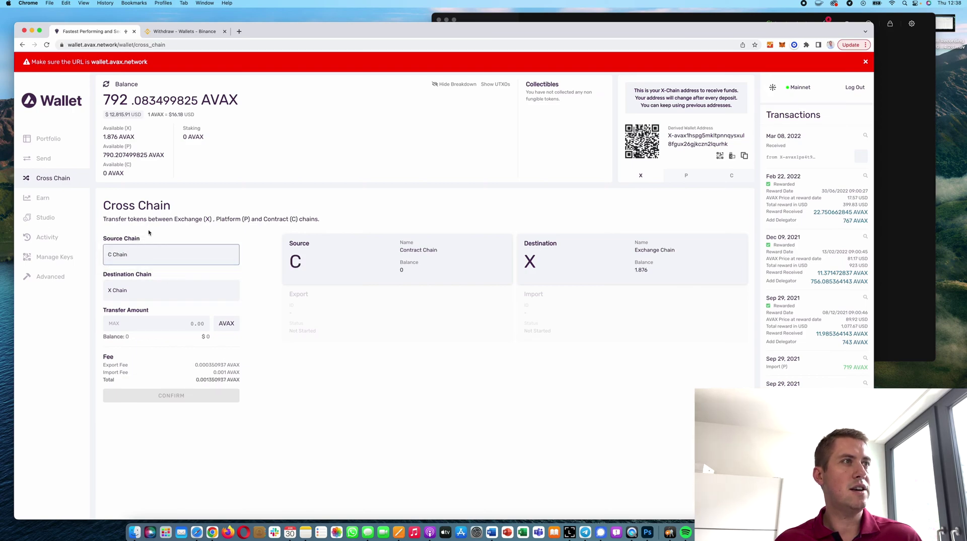
{"action": "left_click", "coordinate": [151, 255]}
{"action": "left_click", "coordinate": [155, 243]}
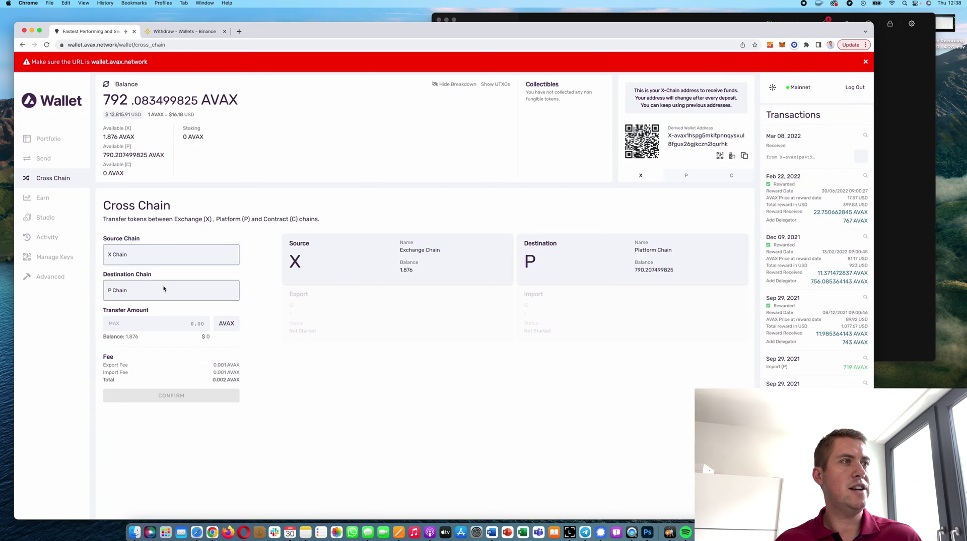
Keep P Chain as destination, enter a transfer amount of 1, then go to Earn
{"action": "left_click", "coordinate": [163, 289]}
{"action": "left_click", "coordinate": [164, 290]}
{"action": "left_click", "coordinate": [191, 323]}
{"action": "type", "text": "1"}
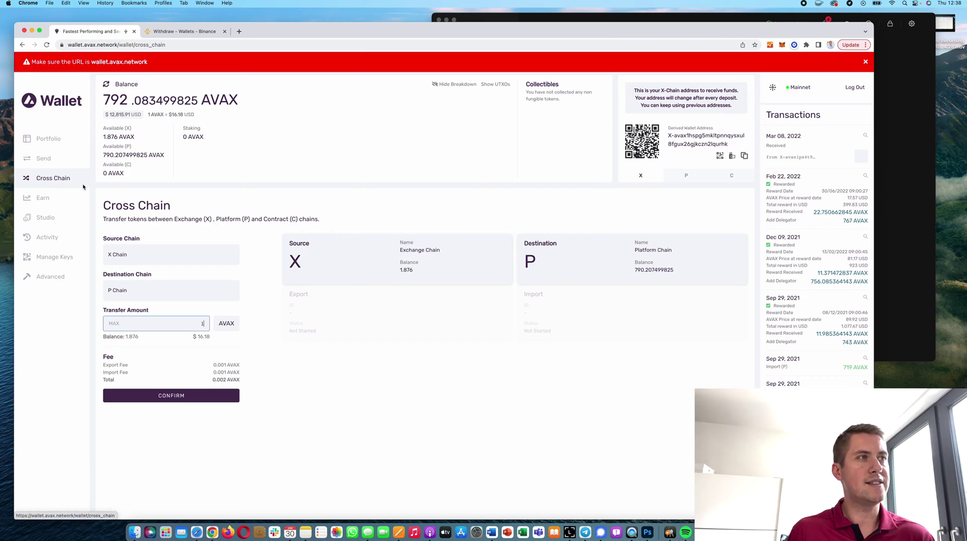
{"action": "left_click", "coordinate": [57, 201]}
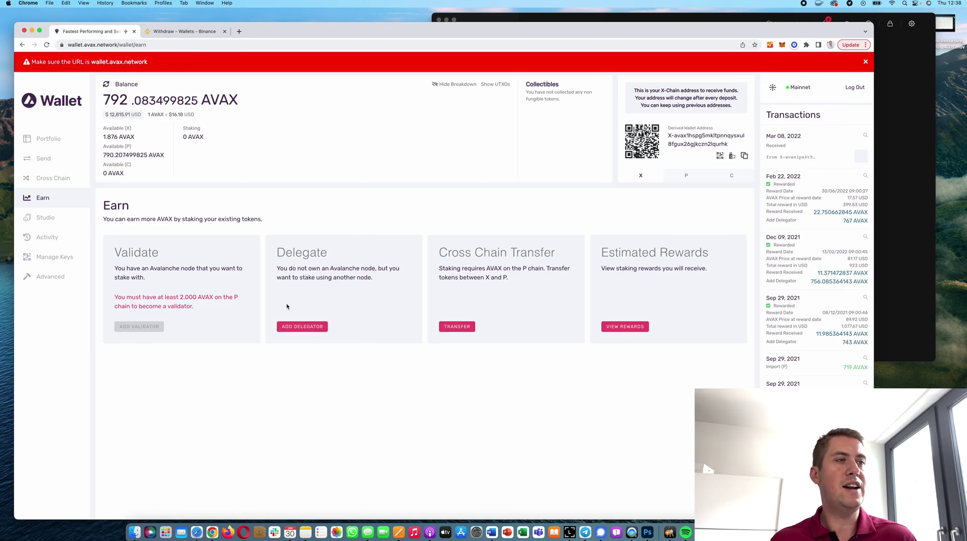
Open the Add Delegator node list and filter it to a Maximum Fee of 2%
{"action": "left_click", "coordinate": [313, 327]}
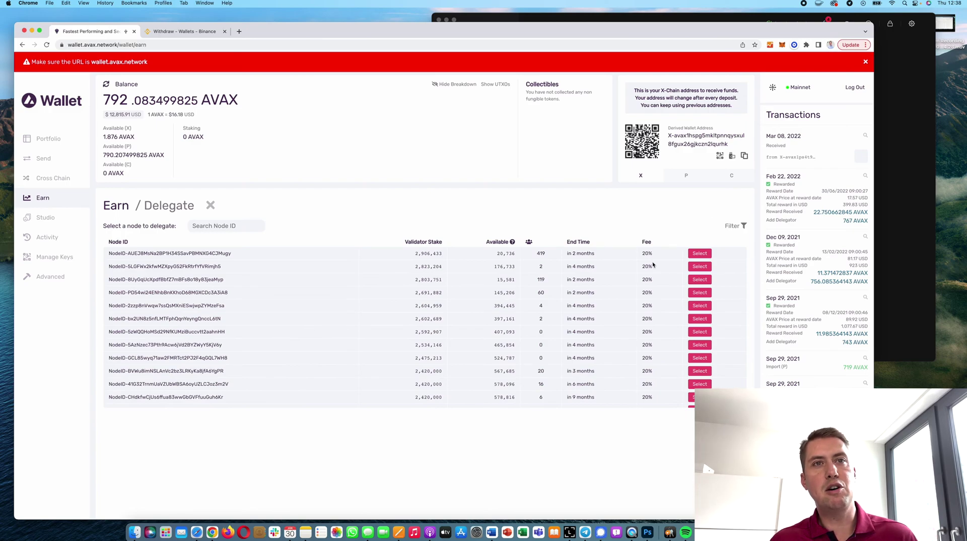
{"action": "scroll", "coordinate": [655, 331], "scroll_direction": "down", "scroll_amount": 2}
{"action": "scroll", "coordinate": [653, 337], "scroll_direction": "up", "scroll_amount": 2}
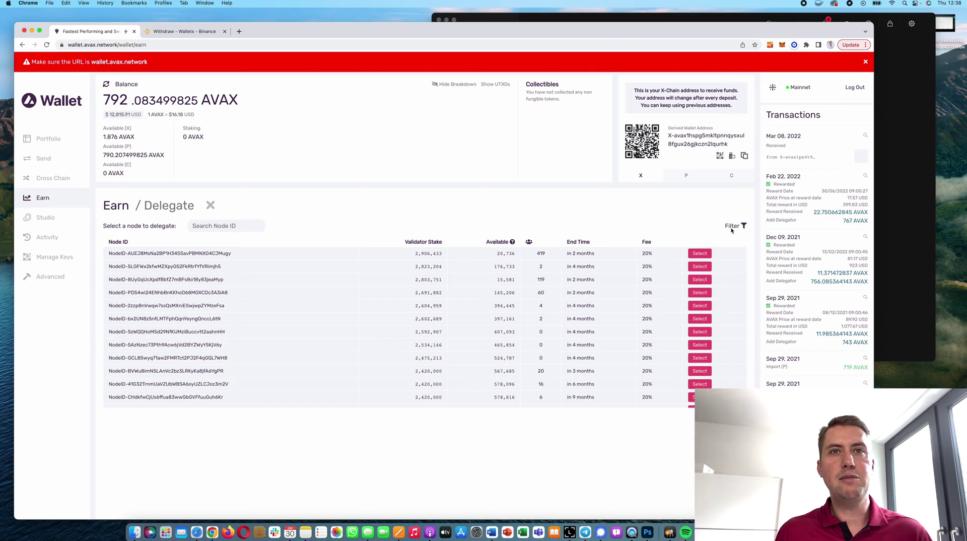
{"action": "left_click", "coordinate": [732, 228]}
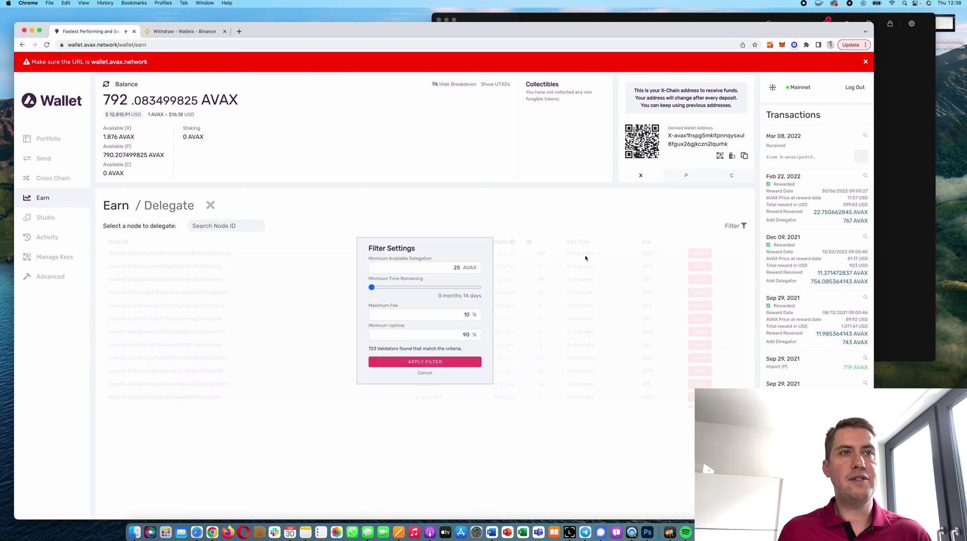
{"action": "double_click", "coordinate": [469, 316]}
{"action": "type", "text": "2"}
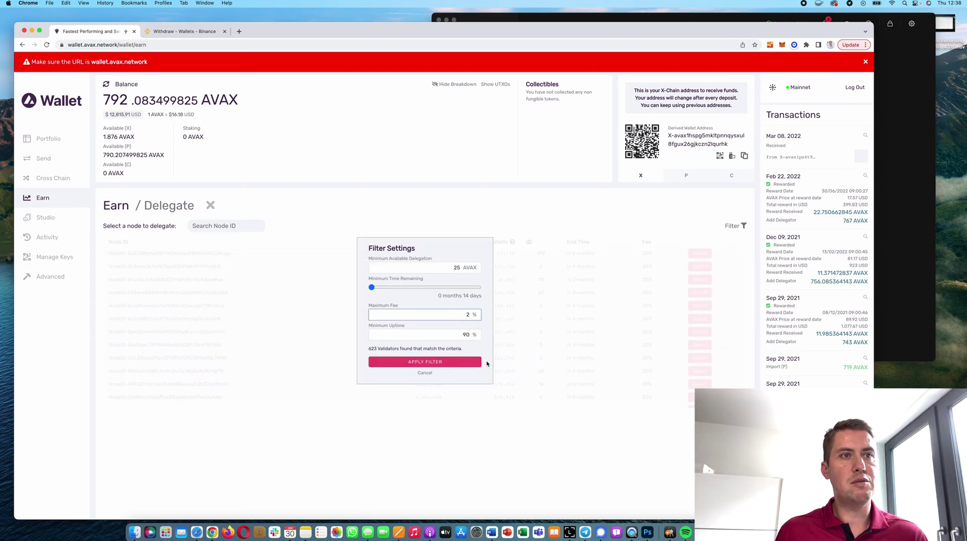
{"action": "left_click", "coordinate": [464, 364]}
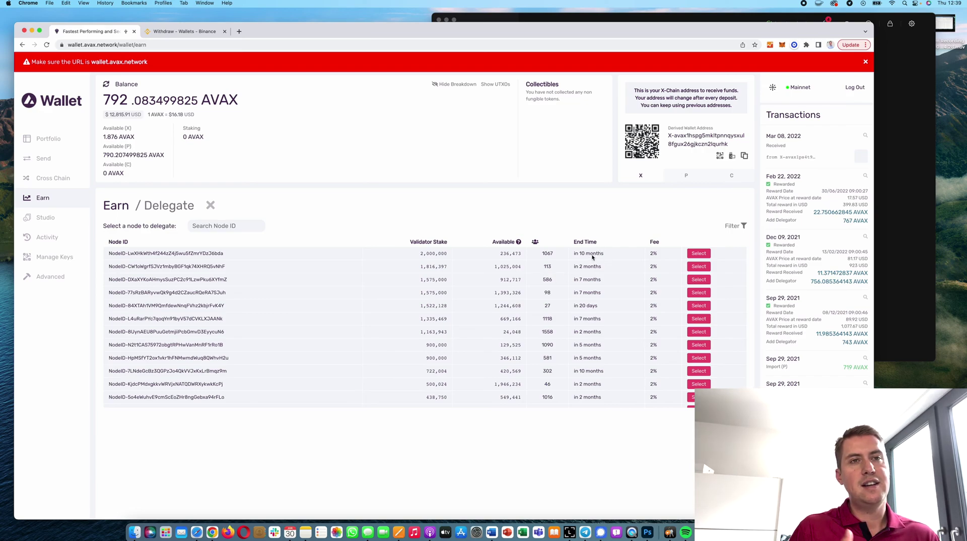
Select the first validator and browse the end-date calendar to pick 31 December 2022
{"action": "left_click", "coordinate": [694, 254]}
{"action": "left_click", "coordinate": [451, 247]}
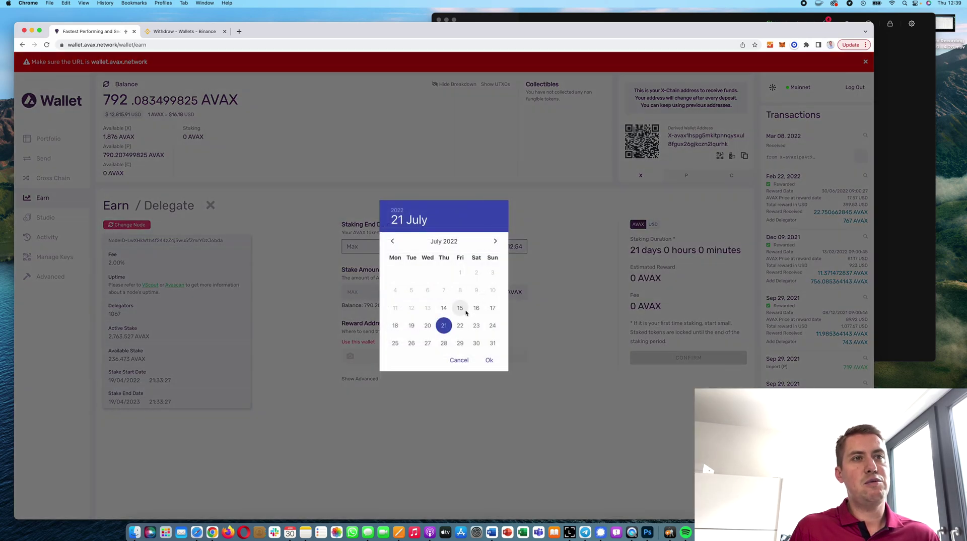
{"action": "left_click", "coordinate": [495, 241]}
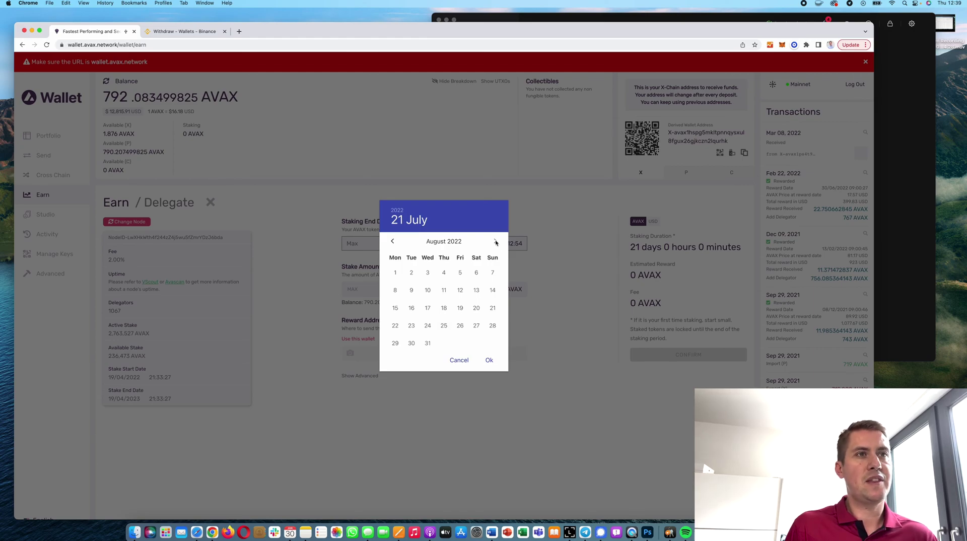
{"action": "left_click", "coordinate": [496, 241]}
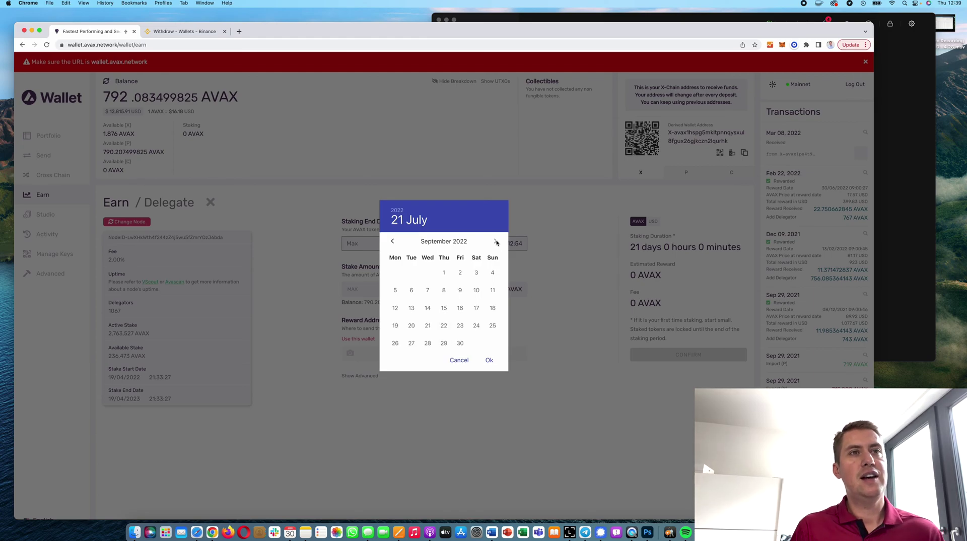
{"action": "left_click", "coordinate": [495, 242]}
{"action": "left_click", "coordinate": [495, 242]}
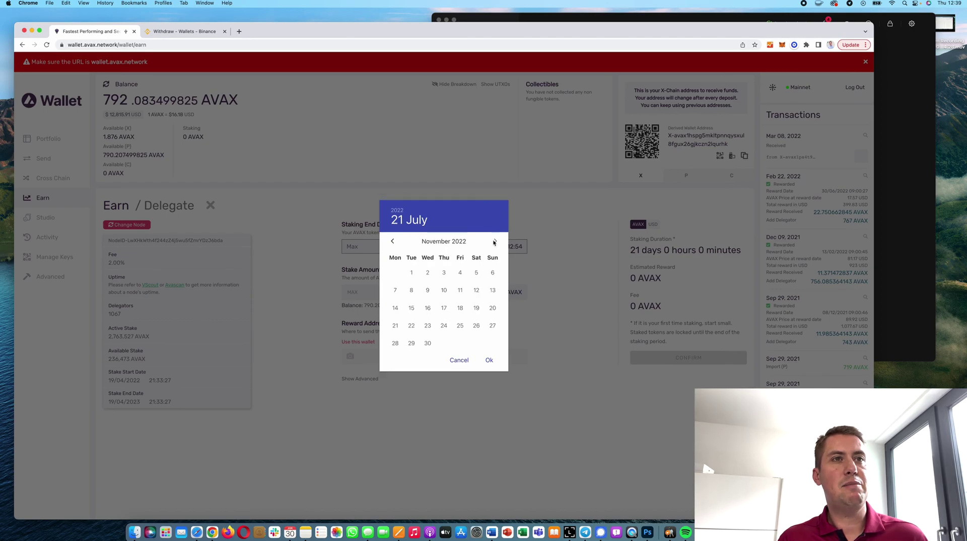
{"action": "left_click", "coordinate": [495, 242]}
{"action": "left_click", "coordinate": [495, 242]}
{"action": "left_click", "coordinate": [497, 238]}
{"action": "double_click", "coordinate": [496, 241]}
{"action": "left_click", "coordinate": [392, 241]}
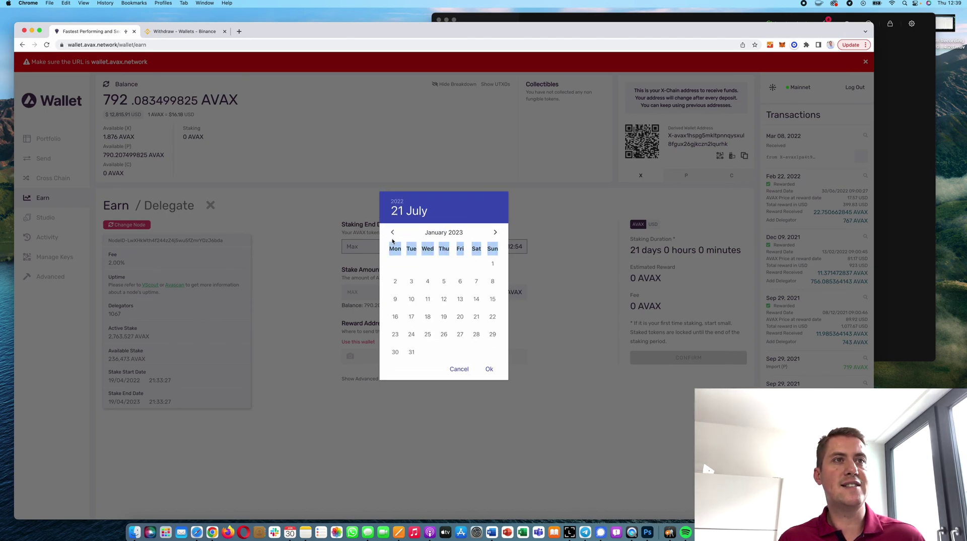
{"action": "left_click", "coordinate": [391, 242]}
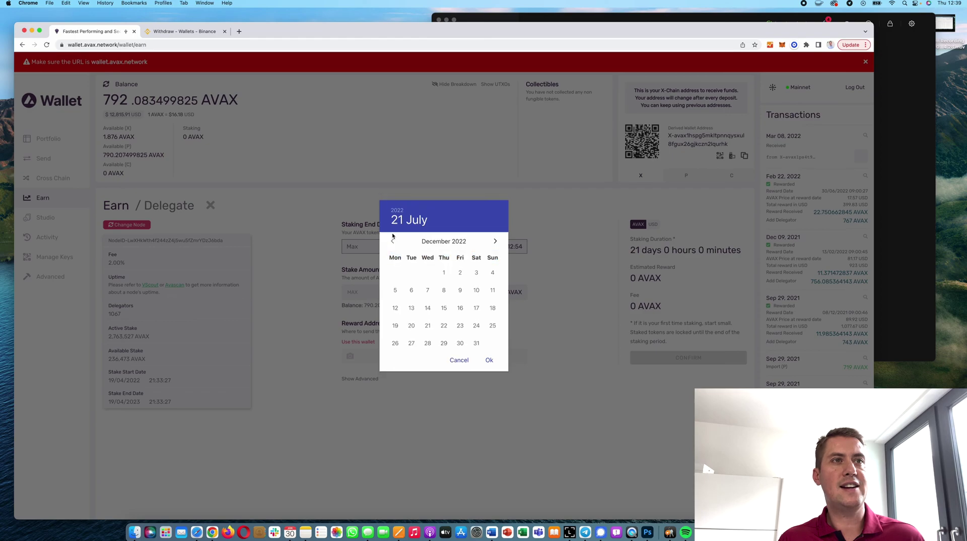
{"action": "left_click", "coordinate": [475, 344]}
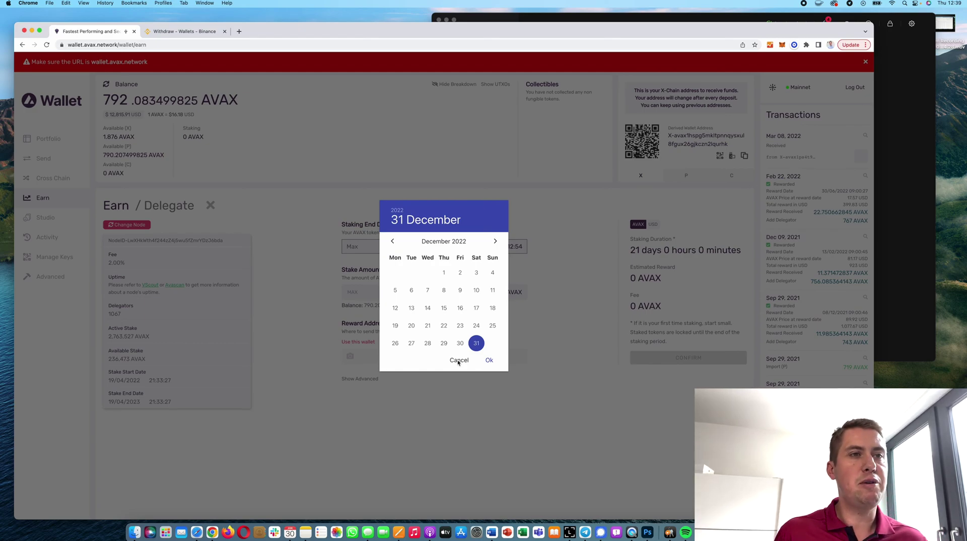
Cancel the calendar, keeping the 21 Jul 2022 end date, and go to Cross Chain
{"action": "left_click", "coordinate": [392, 242]}
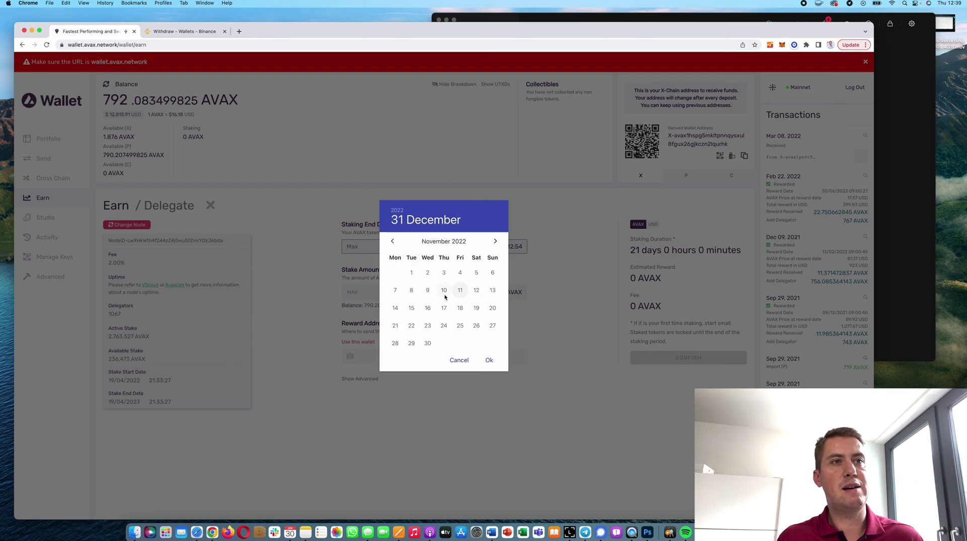
{"action": "left_click", "coordinate": [392, 241]}
{"action": "left_click", "coordinate": [394, 235]}
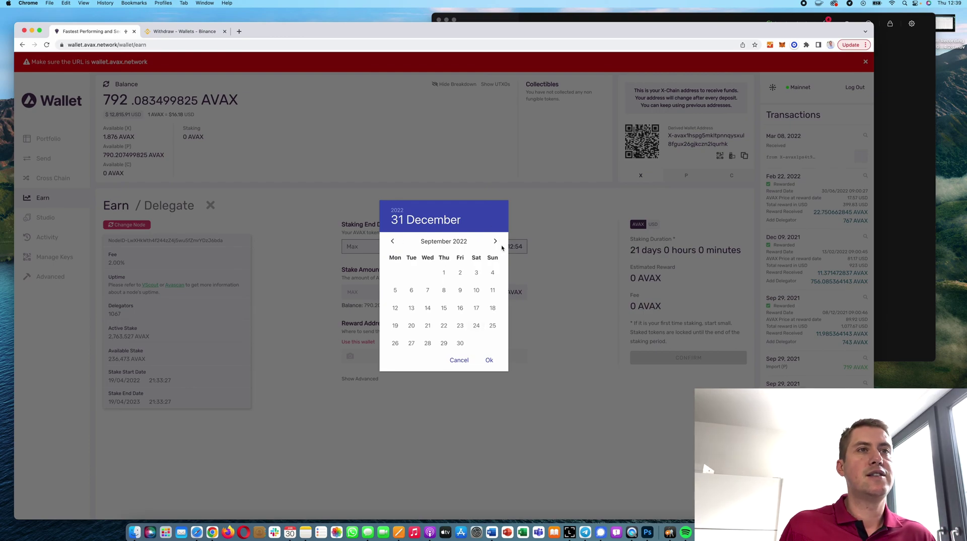
{"action": "left_click", "coordinate": [459, 360]}
{"action": "left_click", "coordinate": [51, 176]}
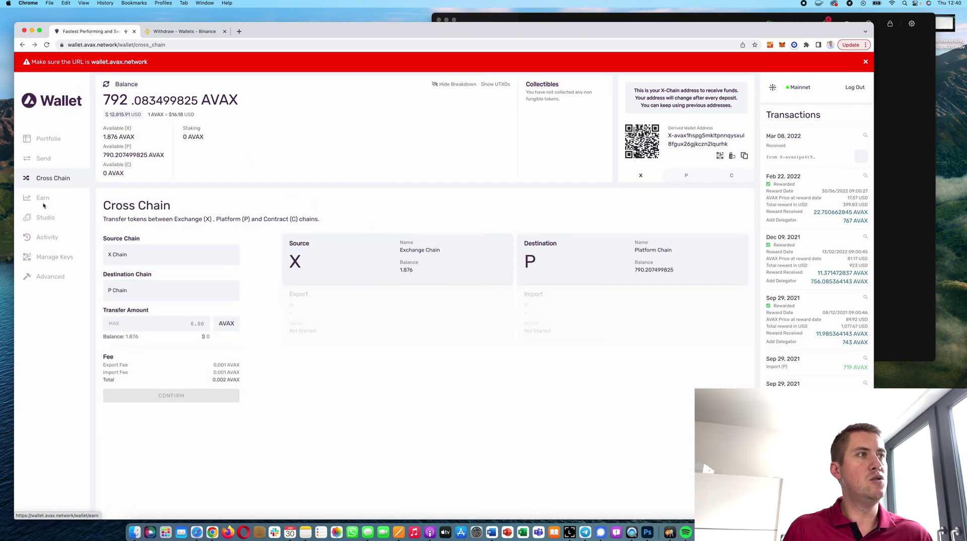
From Earn, reopen Add Delegator and apply a Maximum Fee filter of 2%
{"action": "left_click", "coordinate": [43, 198]}
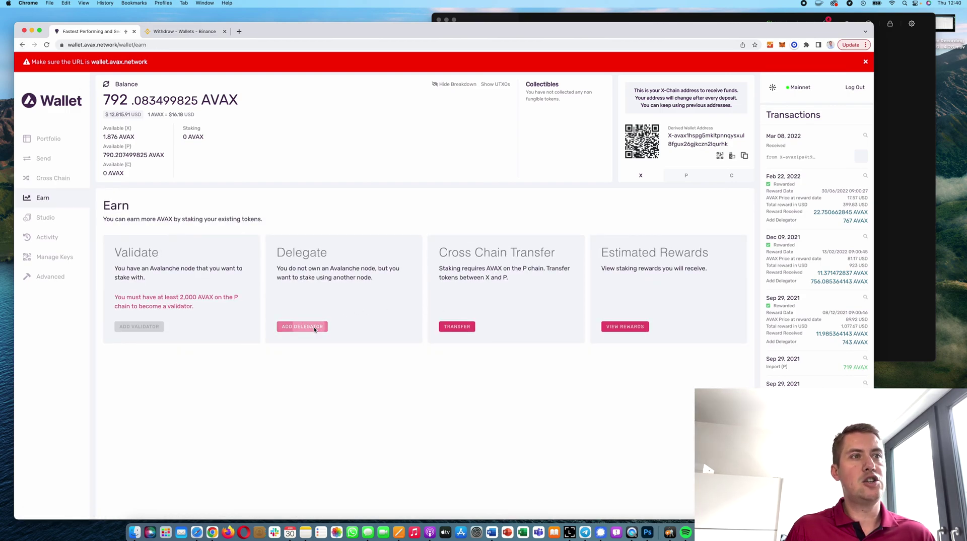
{"action": "left_click", "coordinate": [303, 327]}
{"action": "left_click", "coordinate": [732, 226]}
{"action": "left_click", "coordinate": [474, 315]}
{"action": "double_click", "coordinate": [478, 315]}
{"action": "type", "text": "2"}
{"action": "left_click", "coordinate": [473, 362]}
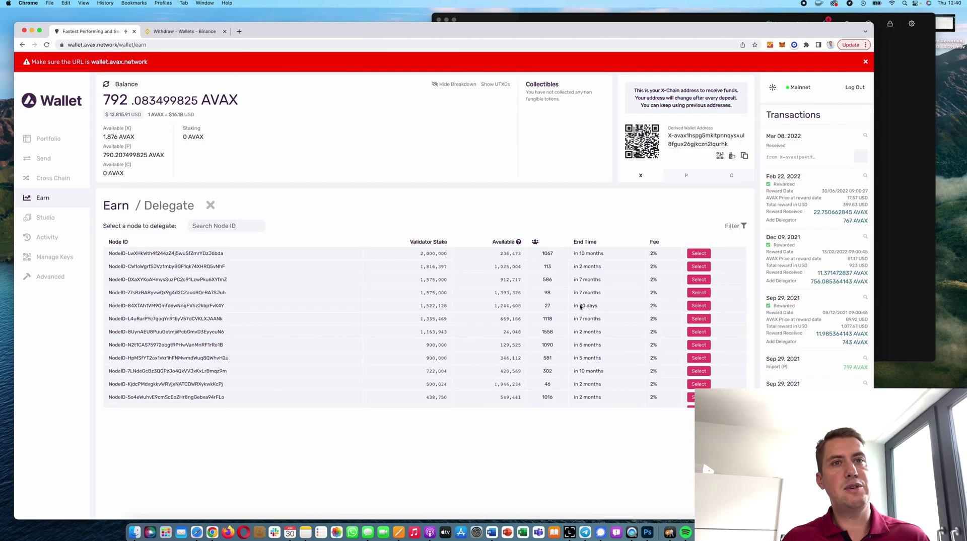
Choose the first 2%-fee validator and set the staking end date to 28 October 2022
{"action": "left_click", "coordinate": [698, 254]}
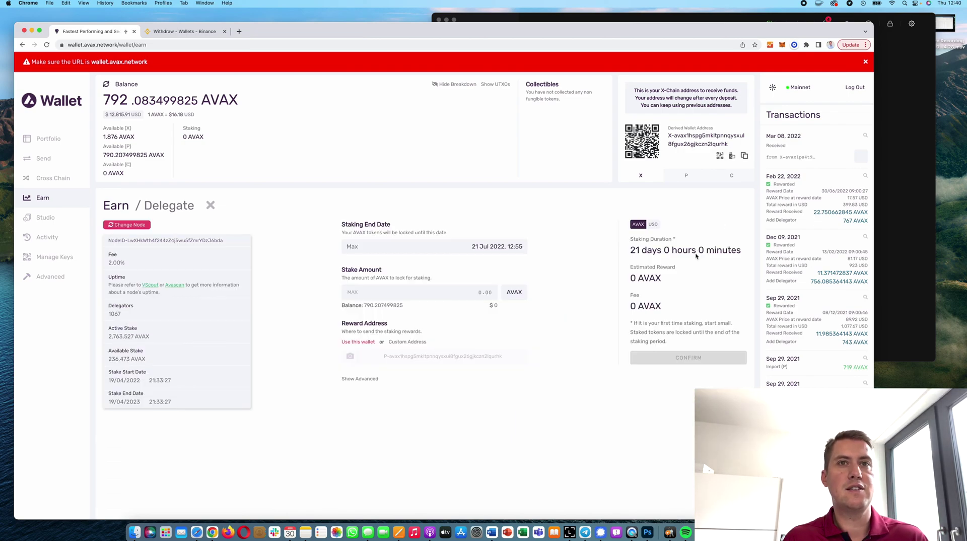
{"action": "left_click", "coordinate": [473, 249]}
{"action": "triple_click", "coordinate": [497, 241]}
{"action": "left_click", "coordinate": [460, 334]}
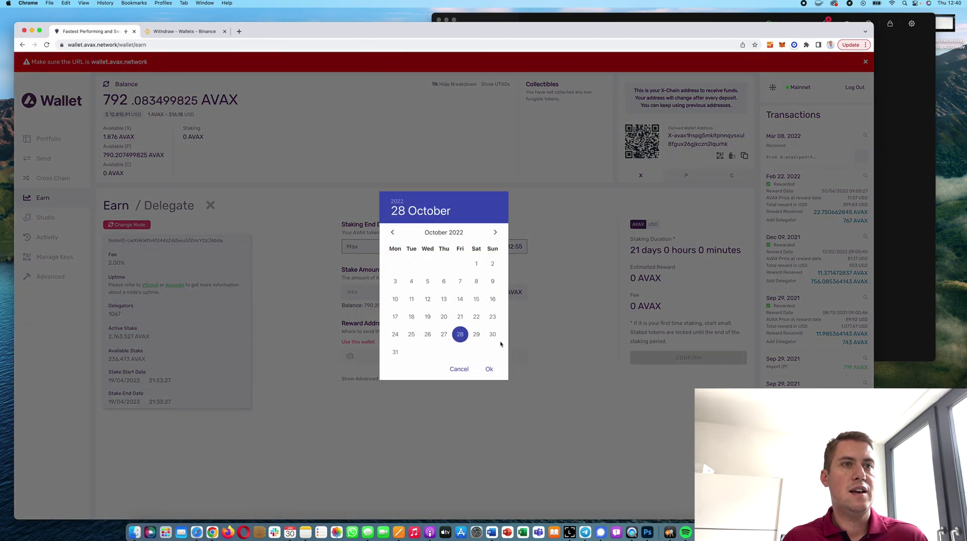
{"action": "left_click", "coordinate": [490, 369]}
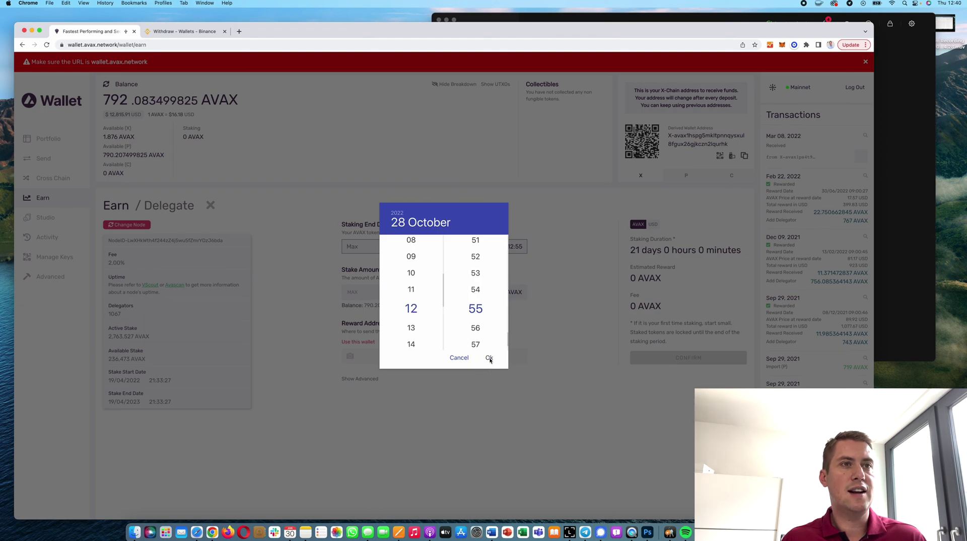
Confirm a 05:53 end time and enter a stake amount of 790 AVAX
{"action": "scroll", "coordinate": [412, 277], "scroll_direction": "up", "scroll_amount": 7}
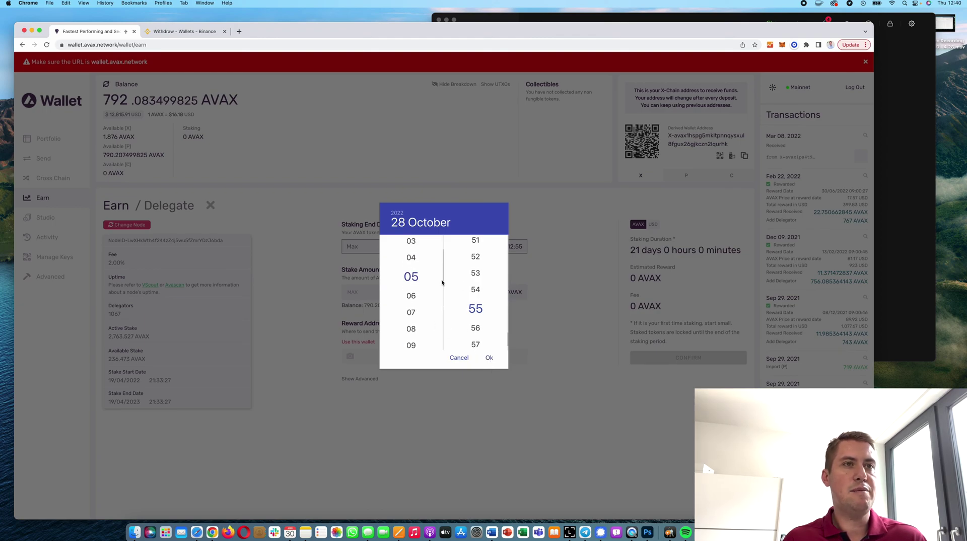
{"action": "scroll", "coordinate": [452, 285], "scroll_direction": "up", "scroll_amount": 2}
{"action": "left_click", "coordinate": [490, 358]}
{"action": "left_click", "coordinate": [445, 298]}
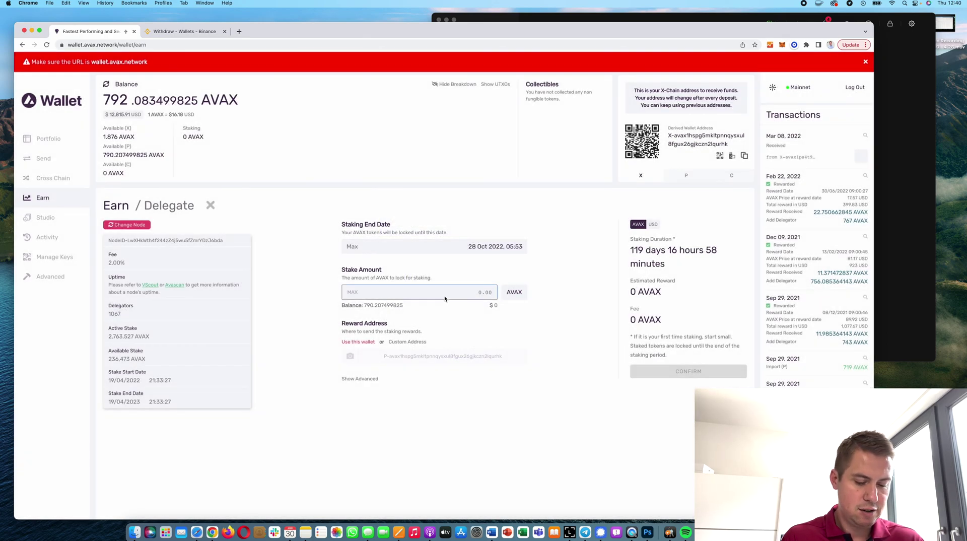
{"action": "type", "text": "790"}
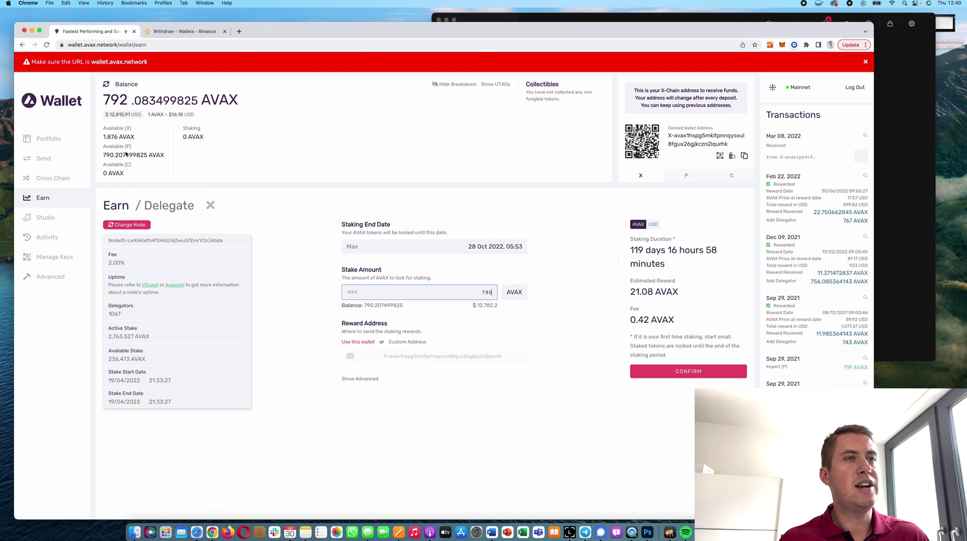
Make P Chain the Cross Chain source with X Chain as destination, then go to Send
{"action": "left_click", "coordinate": [53, 179]}
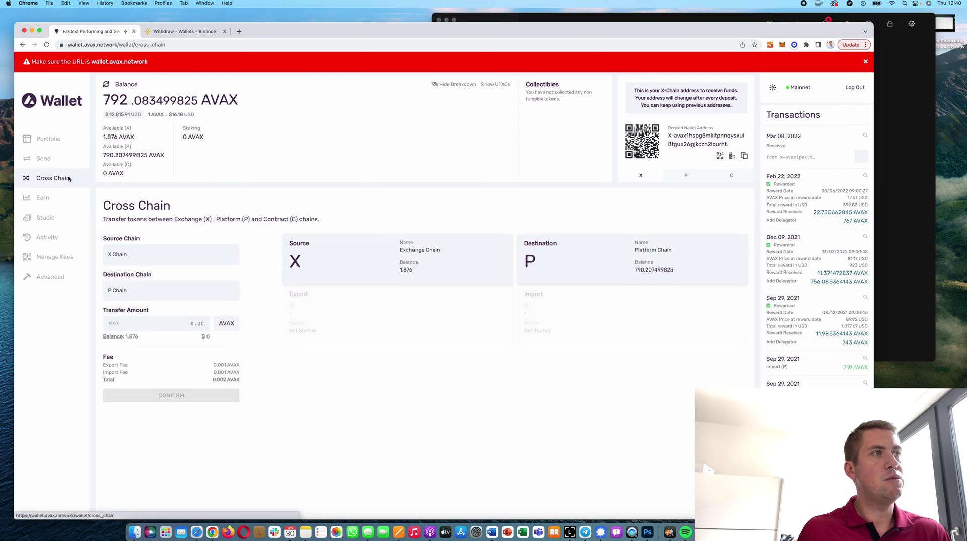
{"action": "left_click", "coordinate": [154, 256]}
{"action": "key", "text": "Return"}
{"action": "left_click", "coordinate": [170, 291]}
{"action": "left_click", "coordinate": [41, 159]}
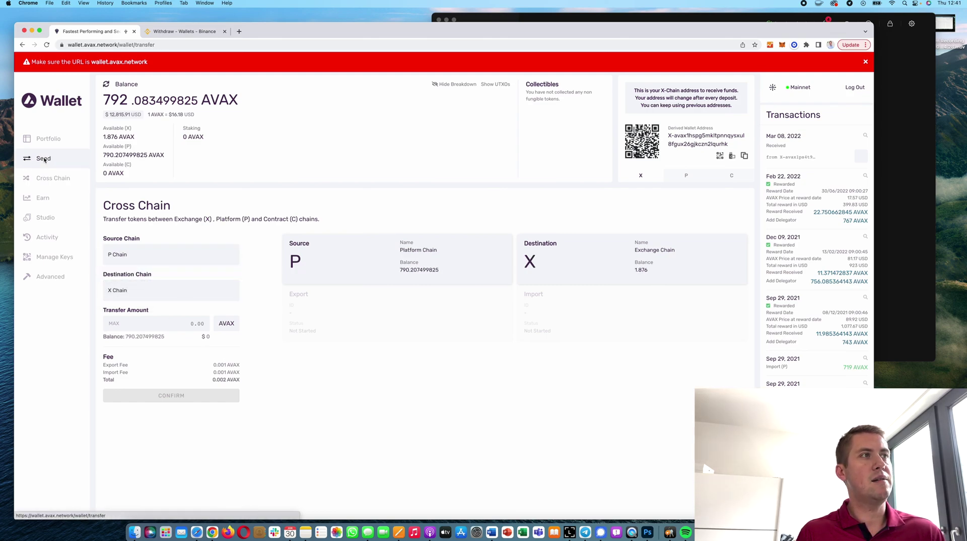